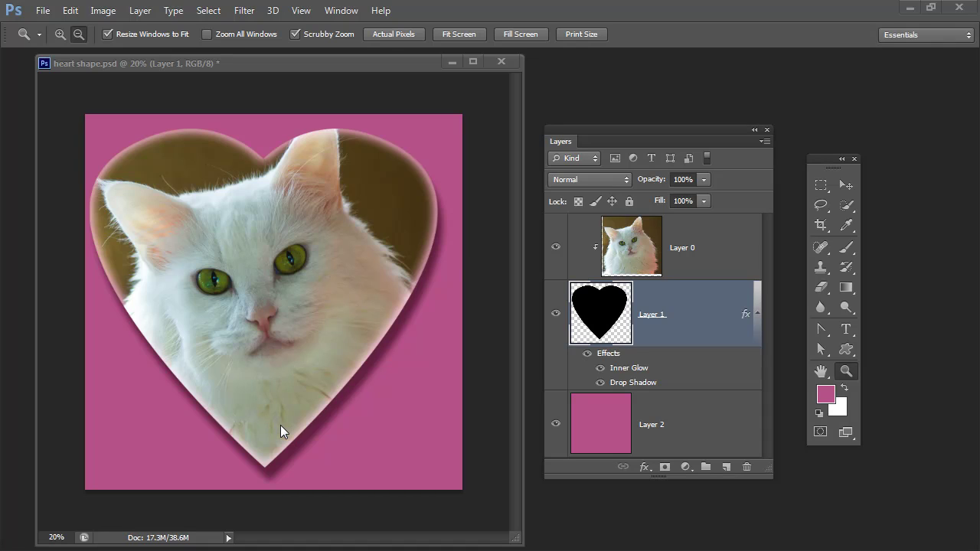
Minimize heart shape.psd, switch to molly11.jpg, and unlock its Background as Layer 0
left_click(452, 63)
left_click(339, 11)
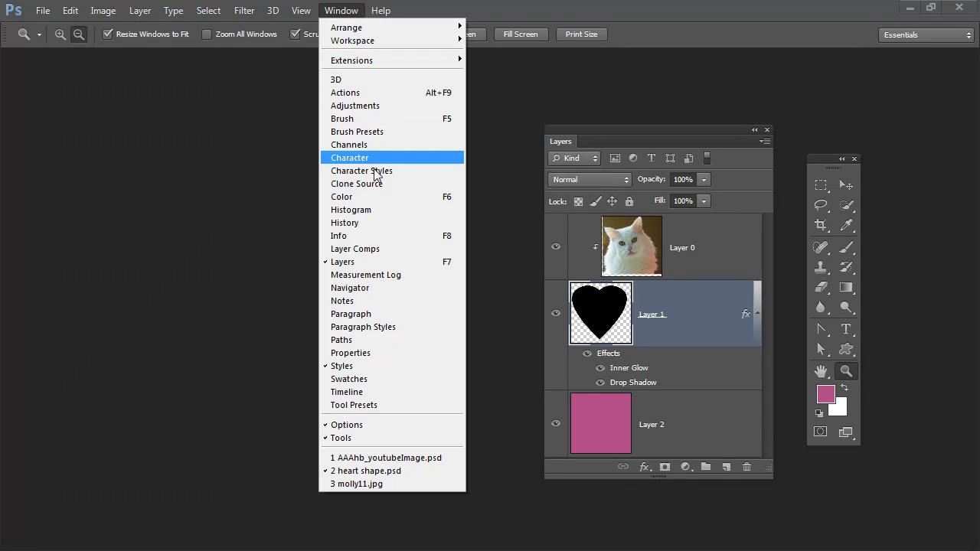
left_click(389, 484)
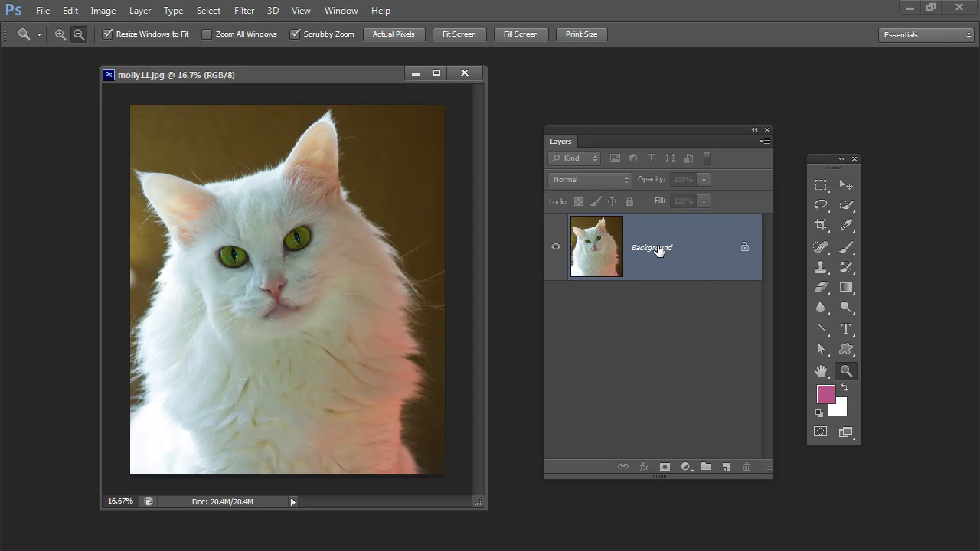
double_click(658, 249)
left_click(520, 204)
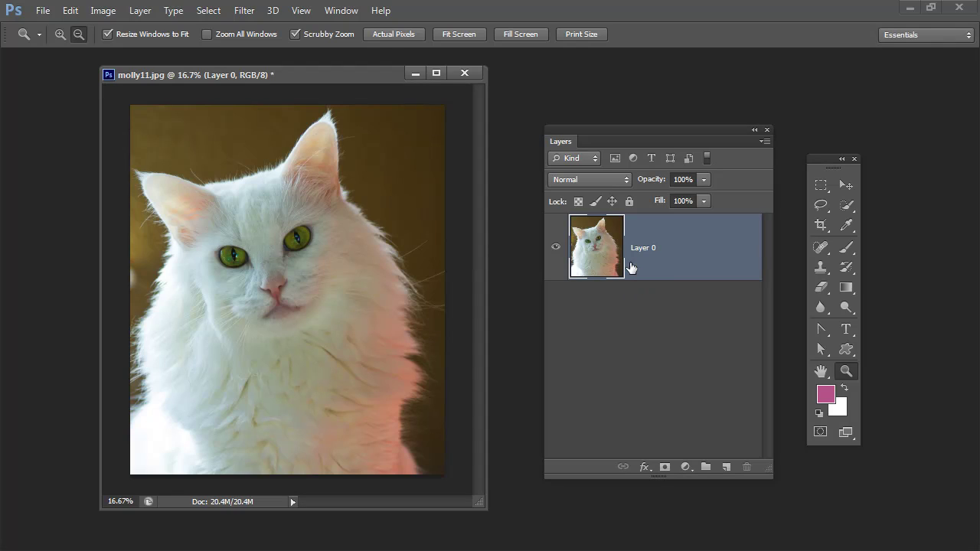
Select the Custom Shape tool and choose the Heart shape from the shape picker
left_click(845, 350)
right_click(848, 352)
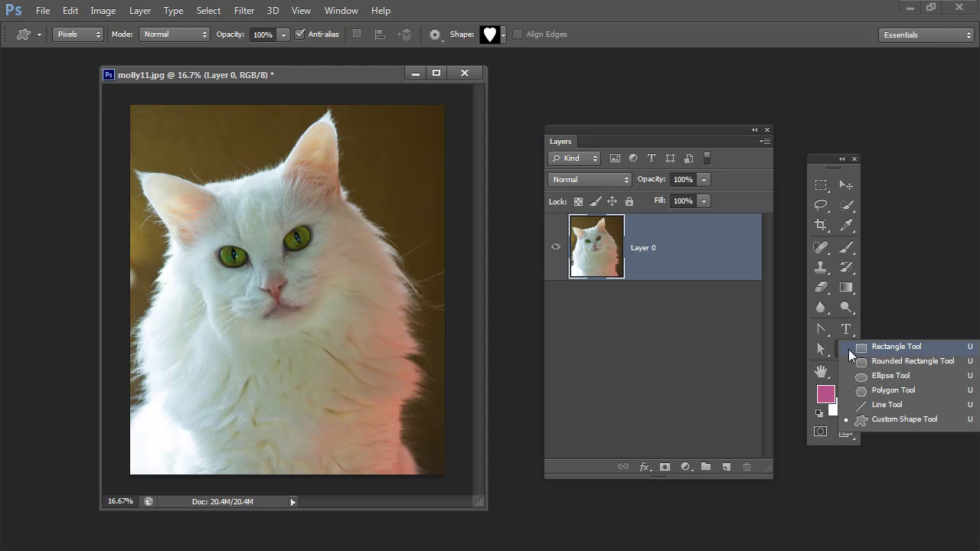
left_click(866, 421)
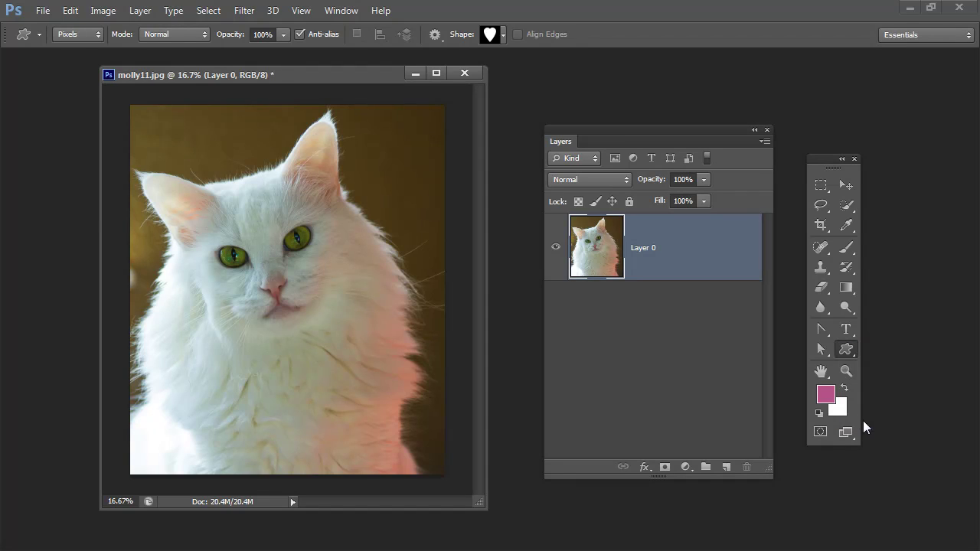
left_click(502, 40)
left_click(502, 40)
left_click(503, 40)
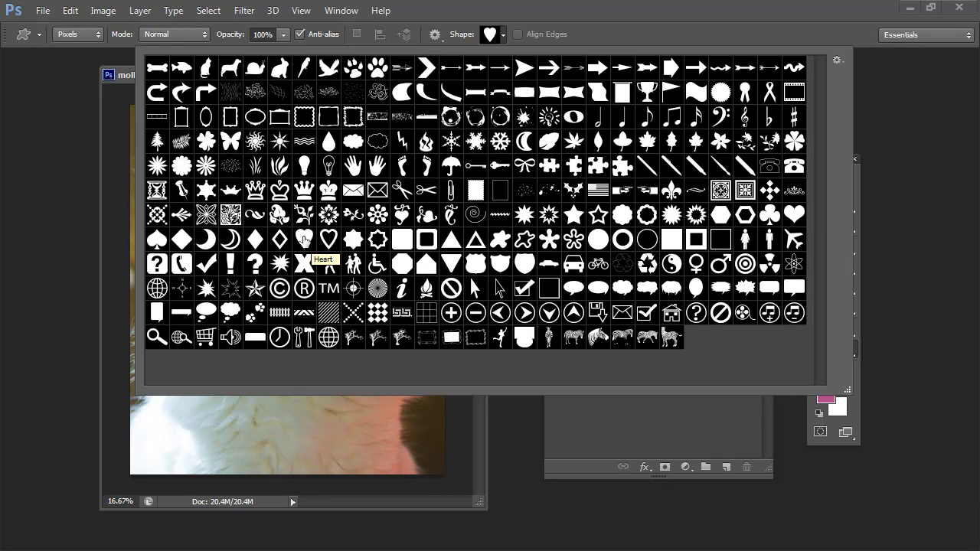
left_click(304, 240)
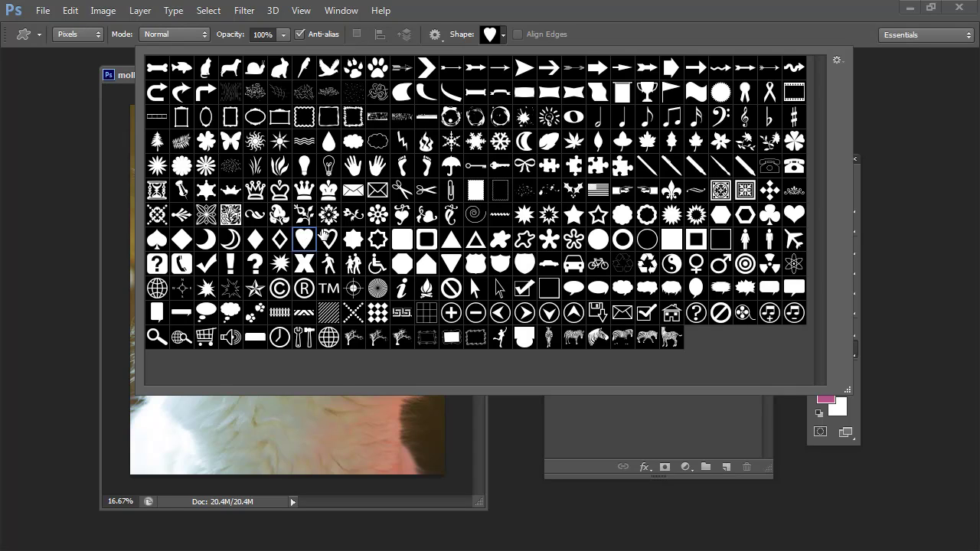
left_click(581, 34)
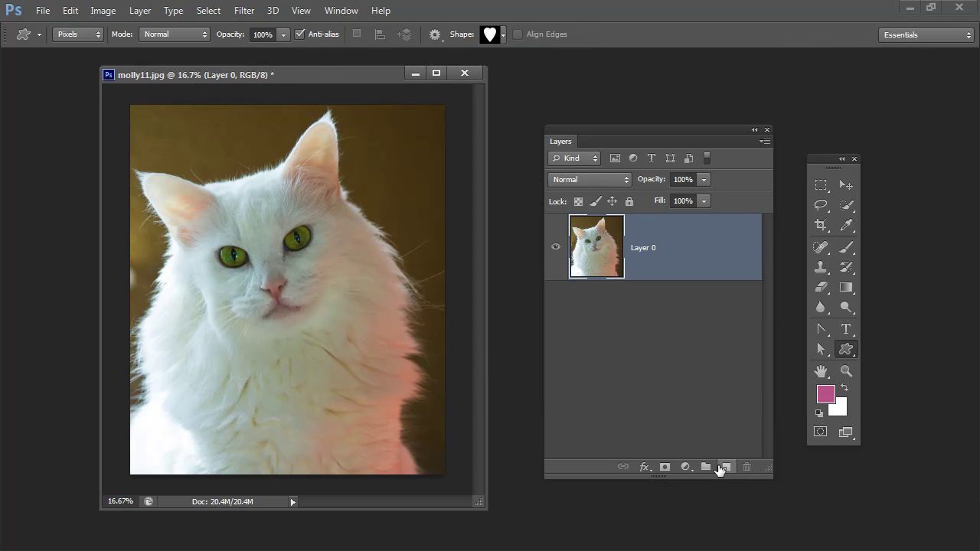
Add new Layer 1 and set the foreground colour to near-black #151314
left_click(725, 466)
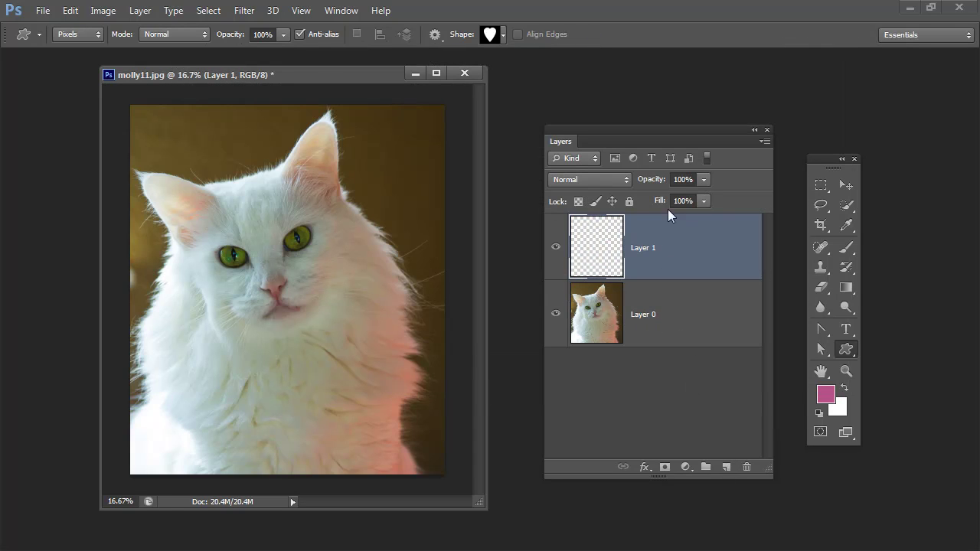
left_click(825, 394)
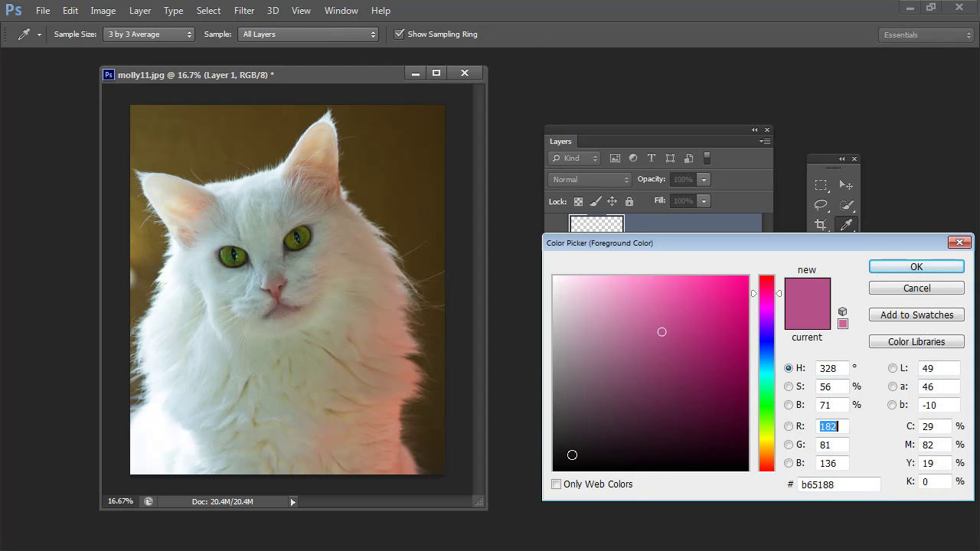
left_click(572, 455)
left_click(916, 268)
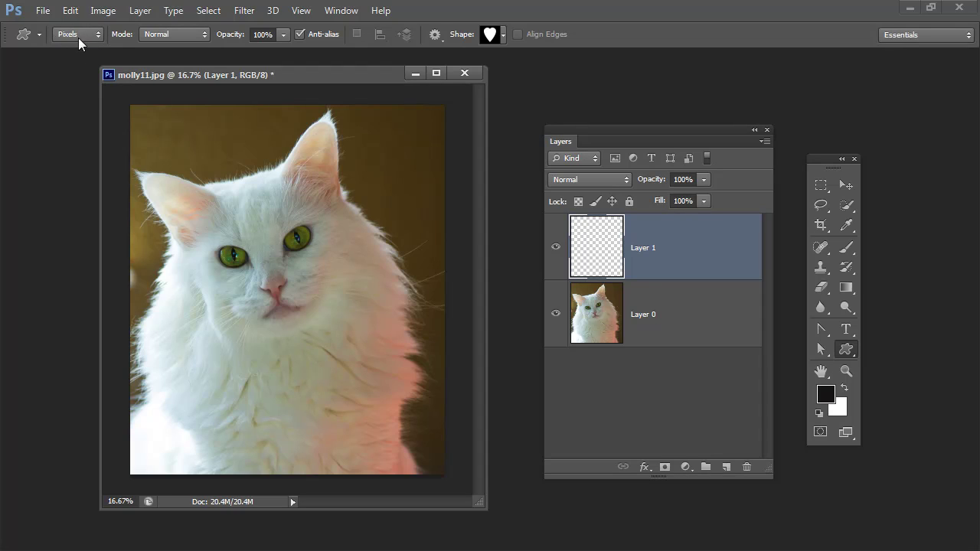
Draw a large black heart over the cat's head and drag Layer 0 above it
left_click_drag(141, 146, 400, 390)
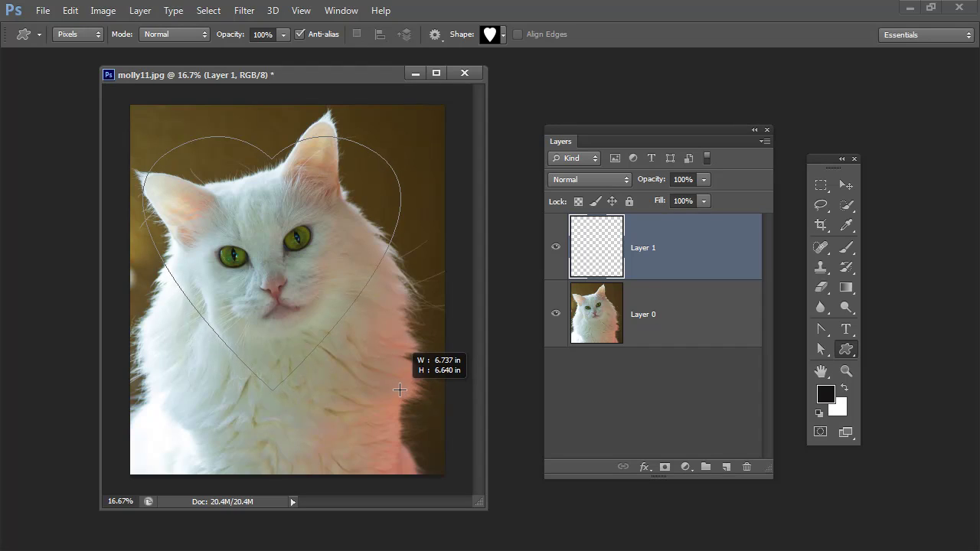
left_click_drag(399, 390, 400, 389)
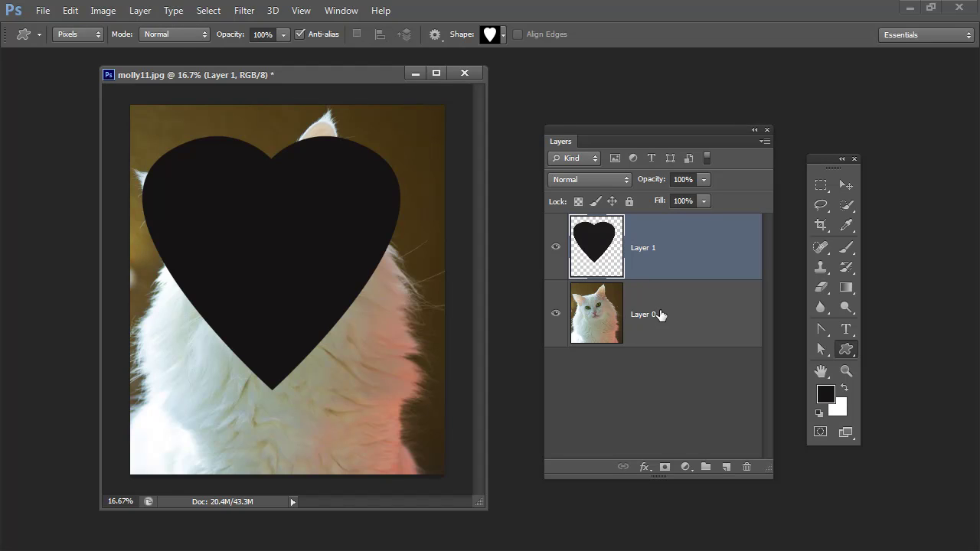
left_click_drag(684, 314, 694, 242)
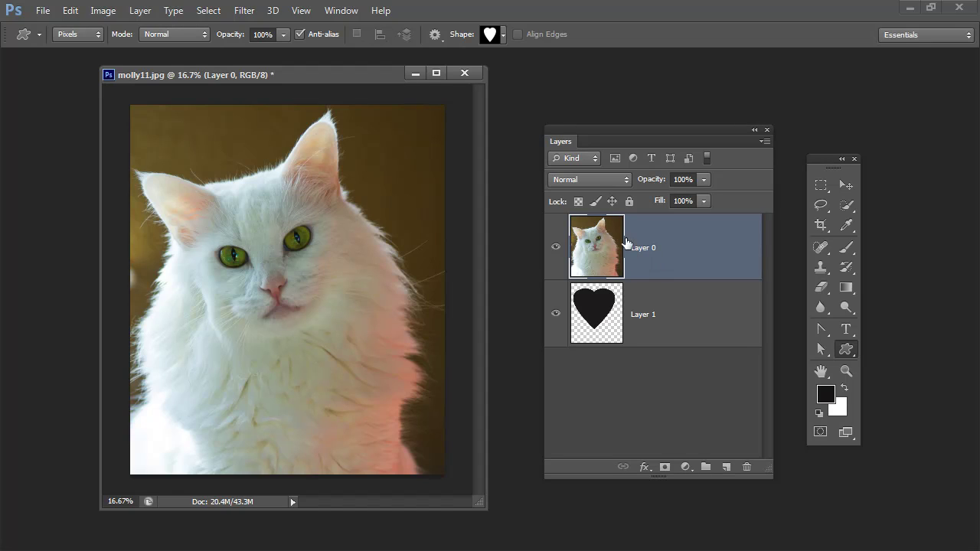
Apply Layer > Create Clipping Mask to clip the cat photo to the heart
left_click(140, 10)
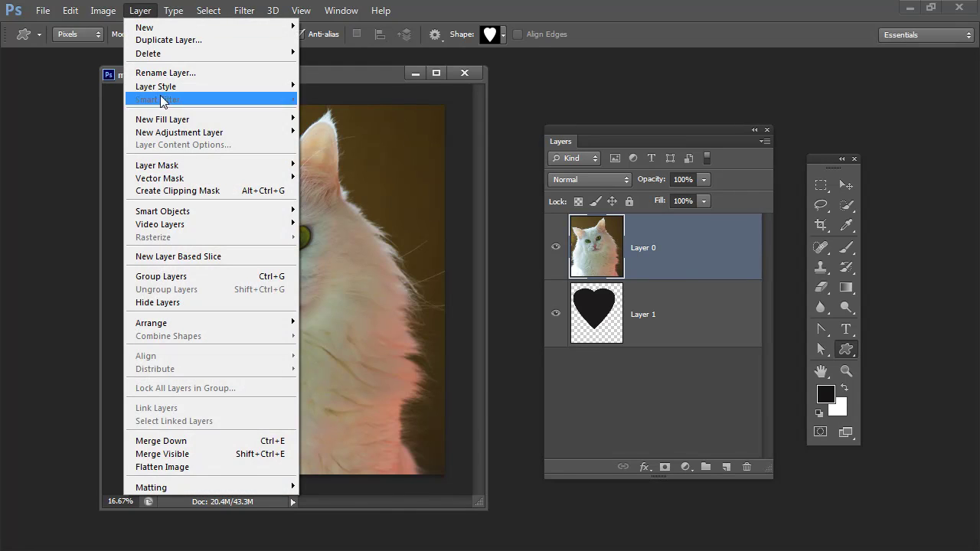
left_click(252, 192)
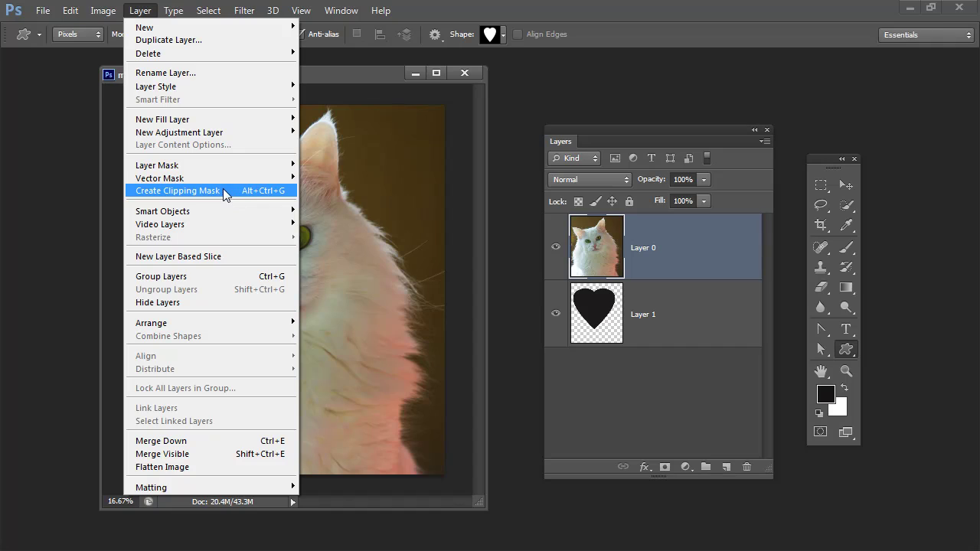
left_click(223, 190)
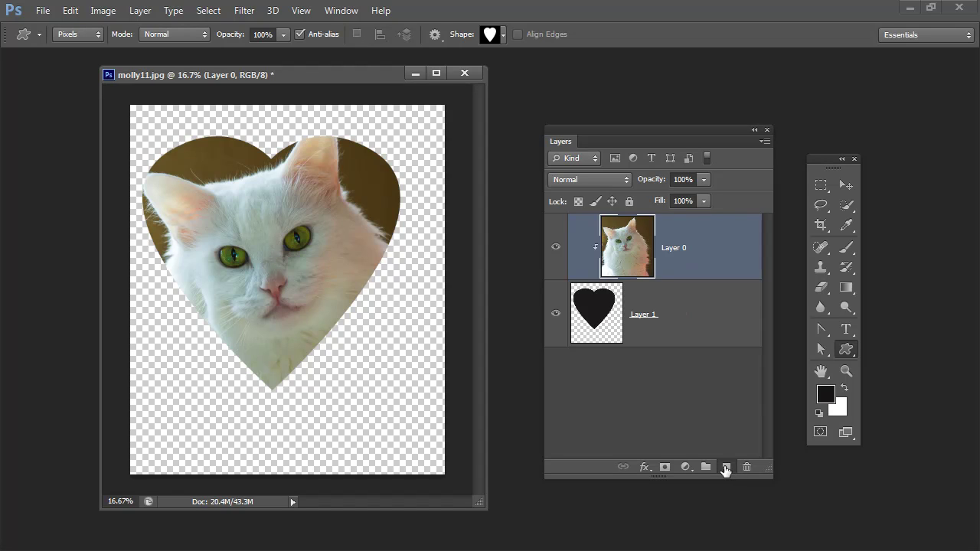
Add Layer 2 beneath the heart and fill it with light pink using Alt+Backspace
left_click(726, 469)
left_click_drag(691, 258, 674, 403)
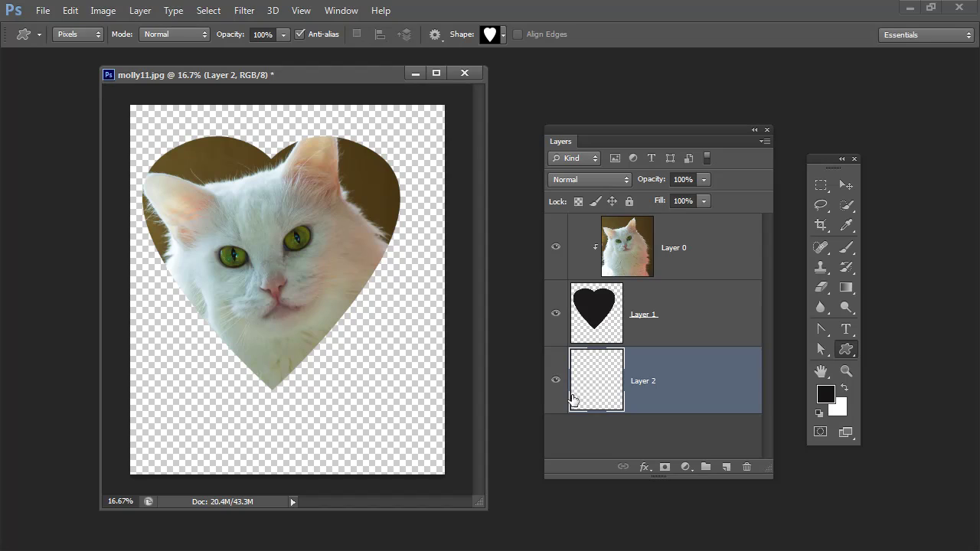
left_click(825, 396)
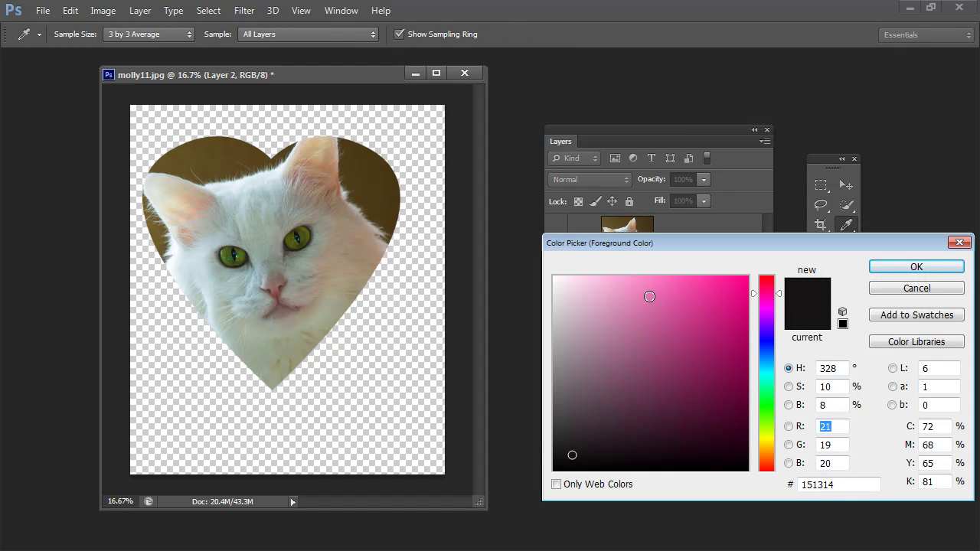
left_click_drag(654, 297, 637, 286)
key("Return")
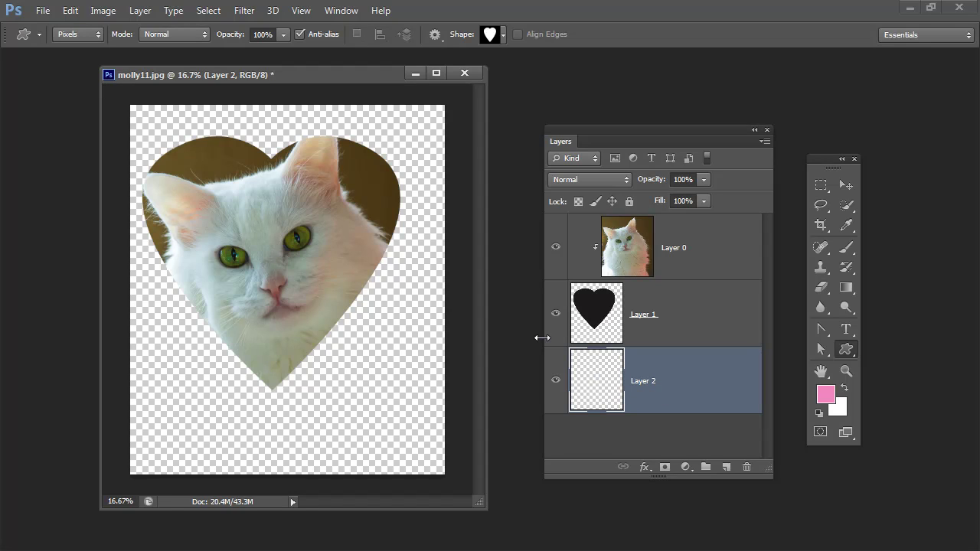
key("alt+BackSpace")
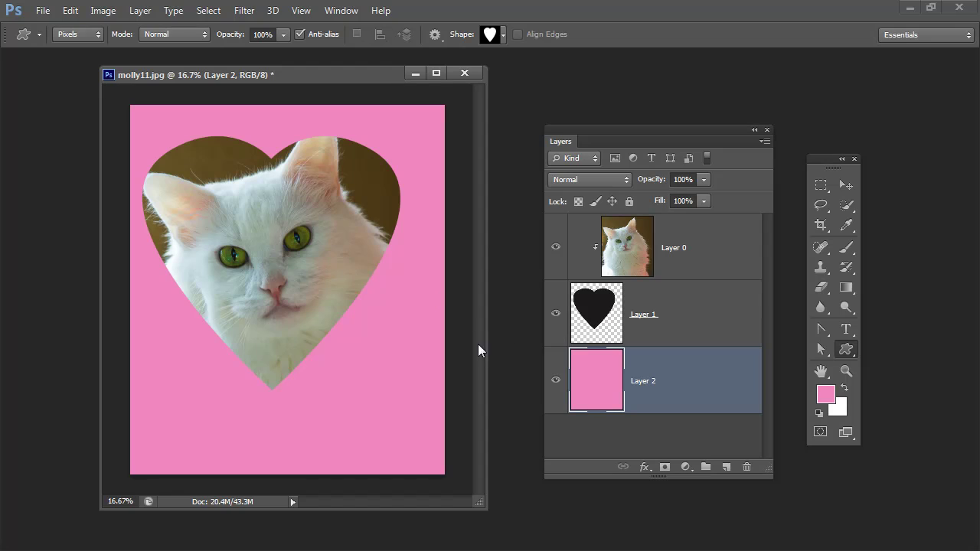
Crop the canvas, trimming its bottom and right edges
left_click(821, 225)
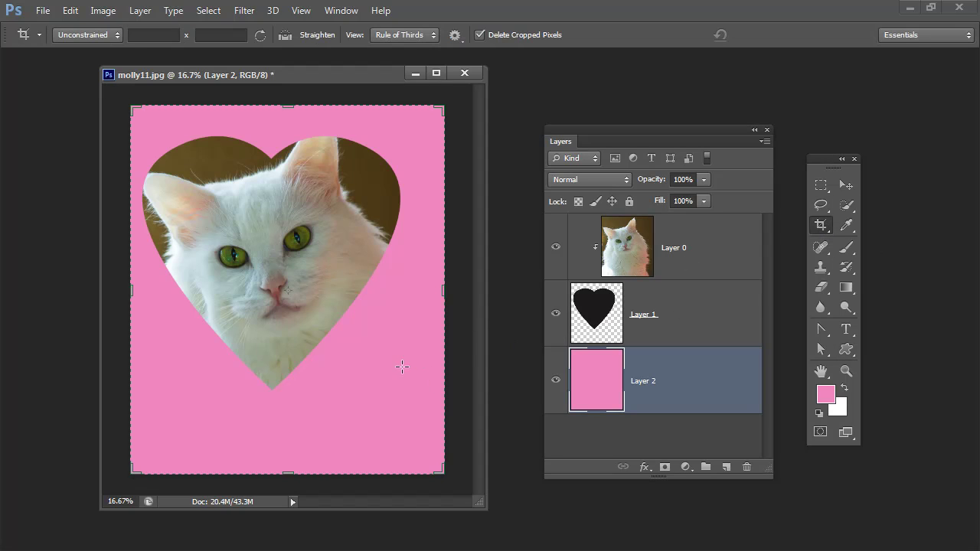
left_click_drag(289, 474, 282, 436)
left_click_drag(443, 289, 426, 287)
key("Return")
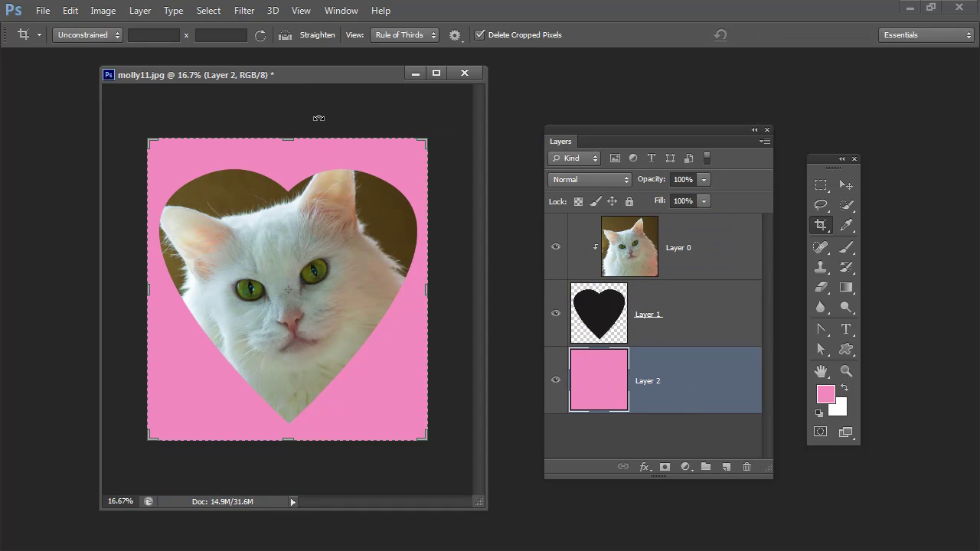
Move aside and minimize heart shape.psd, then reposition the molly11.jpg window
left_click(337, 11)
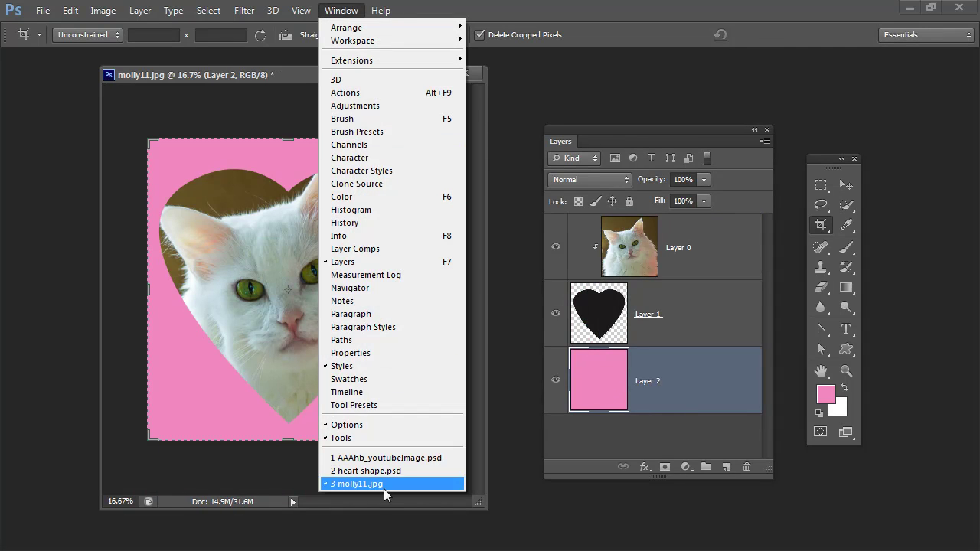
left_click(375, 472)
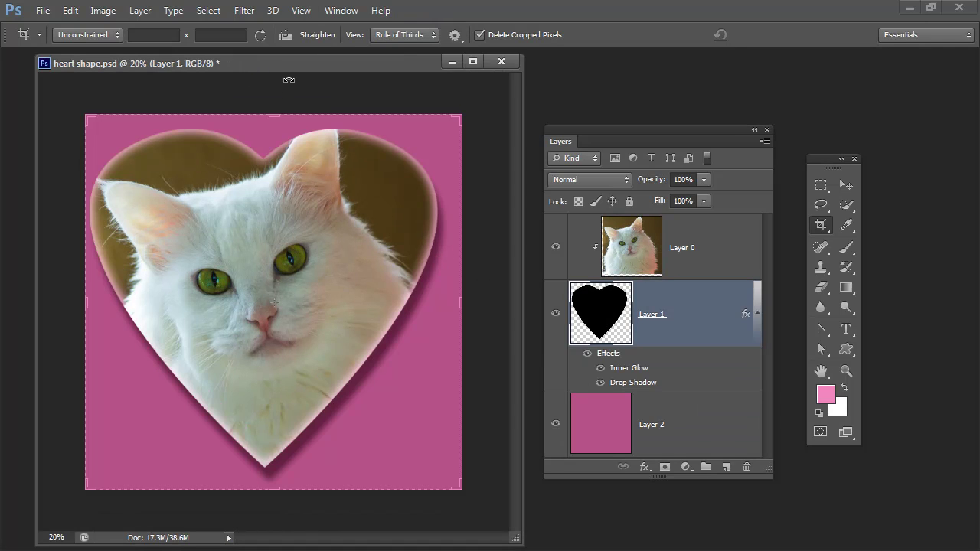
left_click_drag(288, 71, 721, 171)
left_click(890, 170)
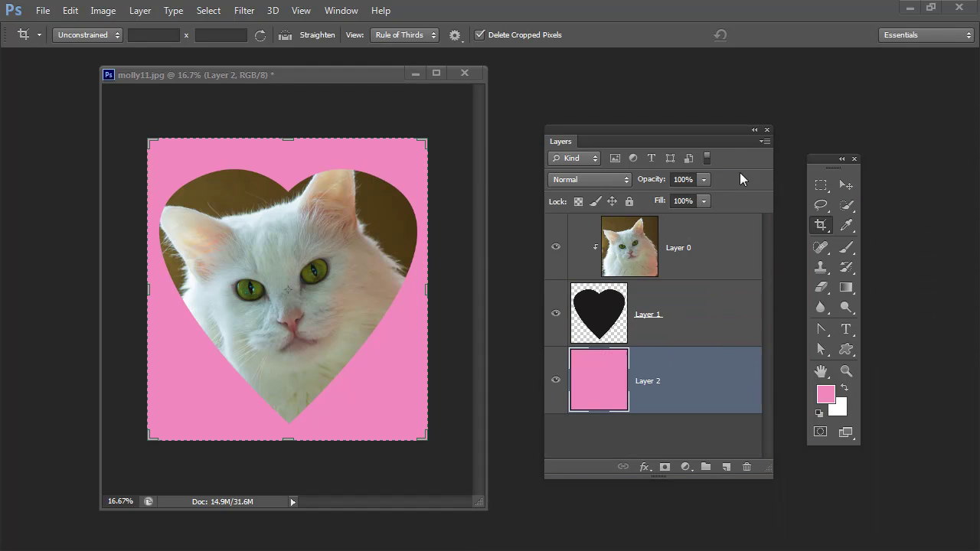
left_click_drag(335, 84, 264, 77)
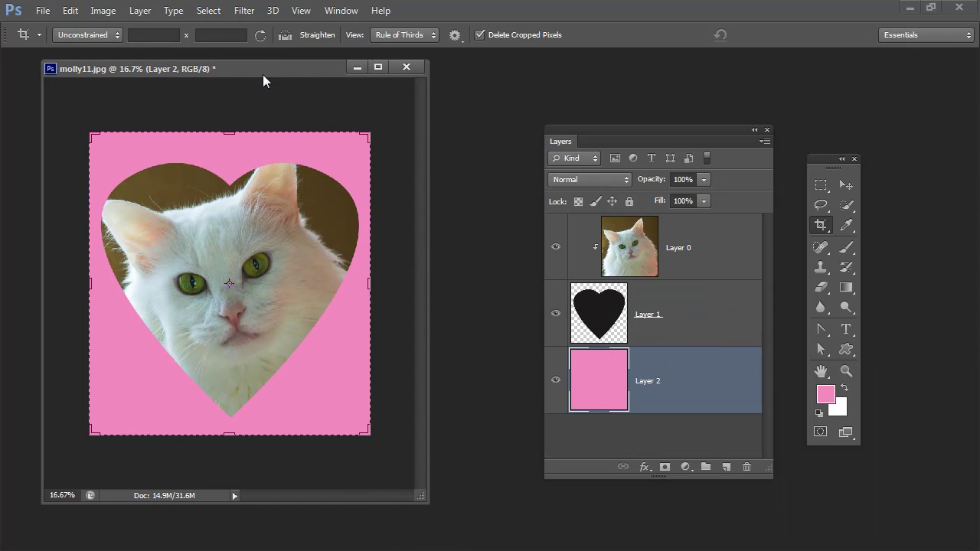
Add a Drop Shadow to Layer 1 using a darkened pink sampled from the background
left_click(602, 314)
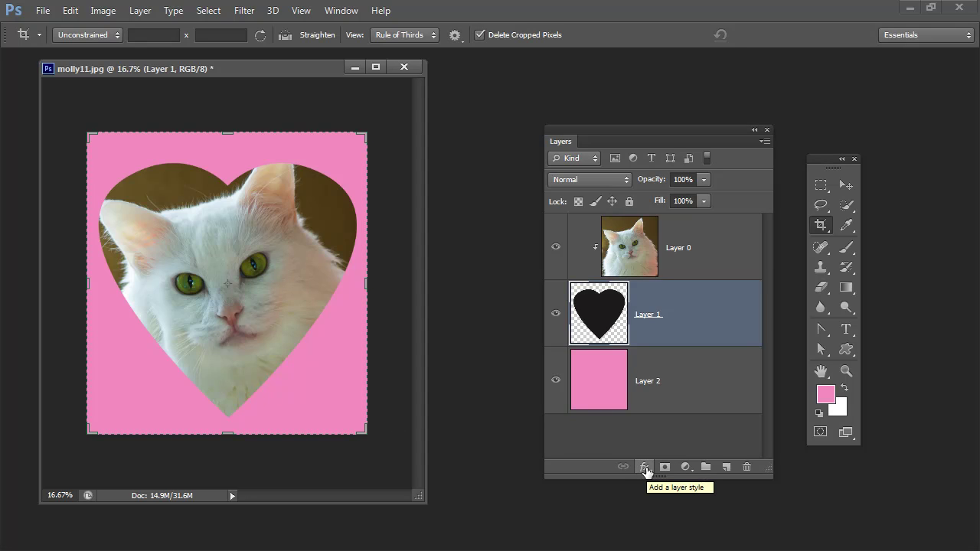
left_click(645, 468)
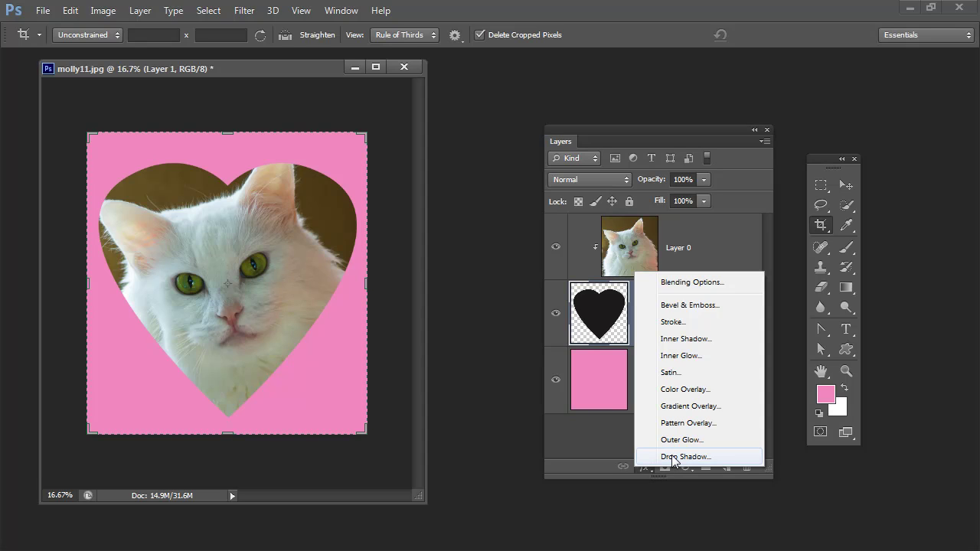
left_click(672, 457)
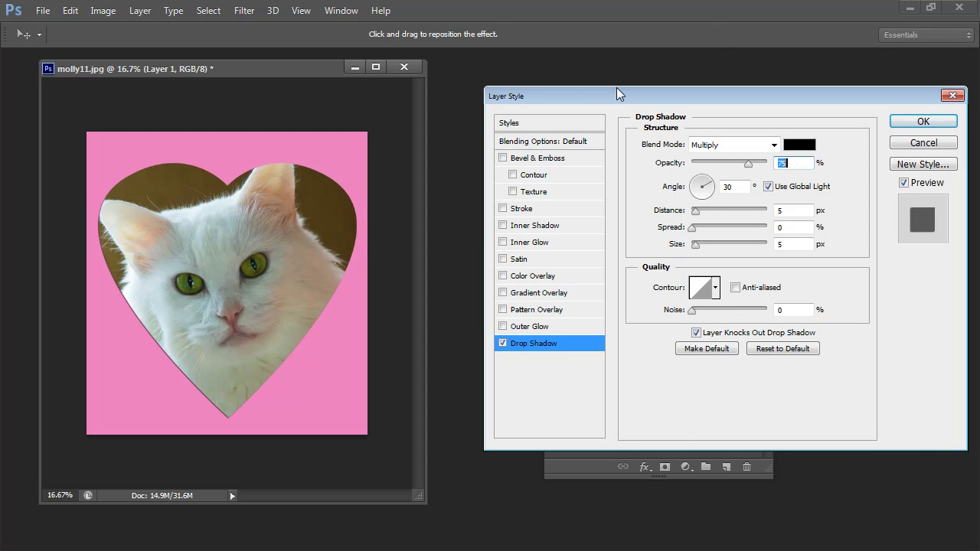
left_click_drag(617, 94, 583, 91)
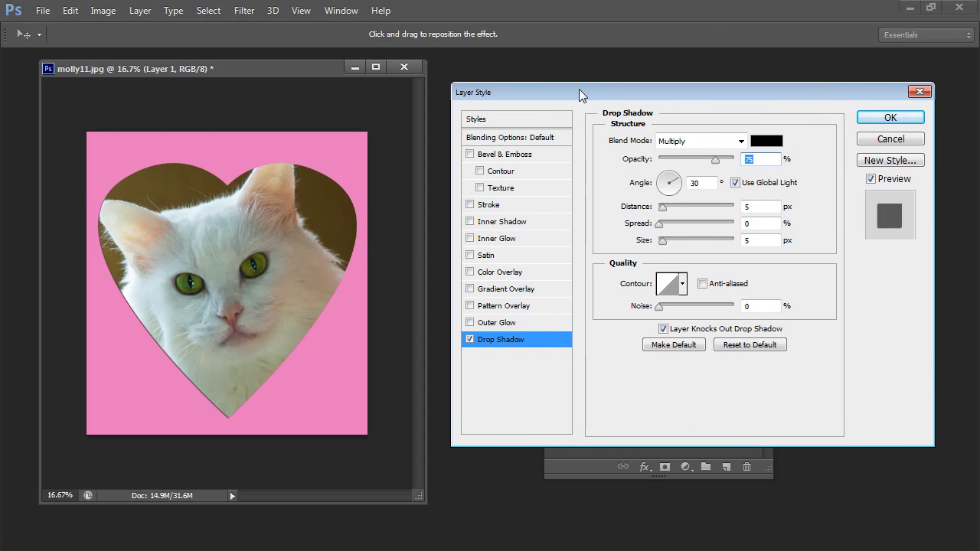
left_click(757, 140)
left_click(330, 152)
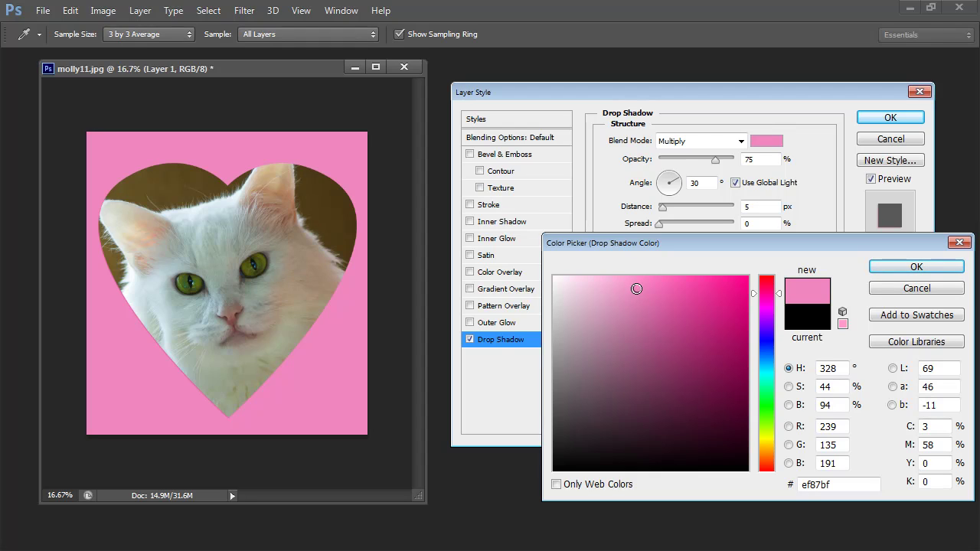
left_click_drag(636, 288, 632, 391)
left_click(887, 267)
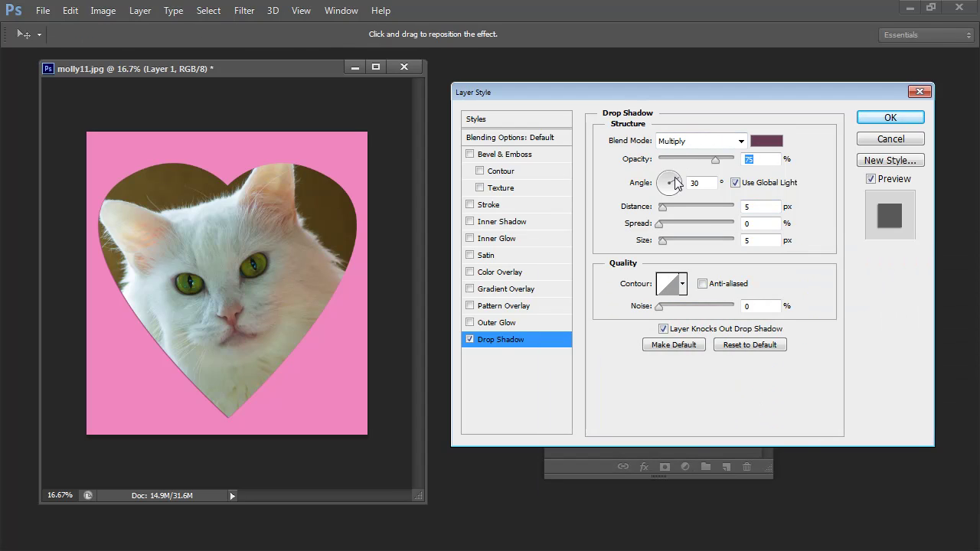
Set the shadow's angle, distance 75 px, spread 12% and size 122 px
left_click_drag(675, 183, 664, 180)
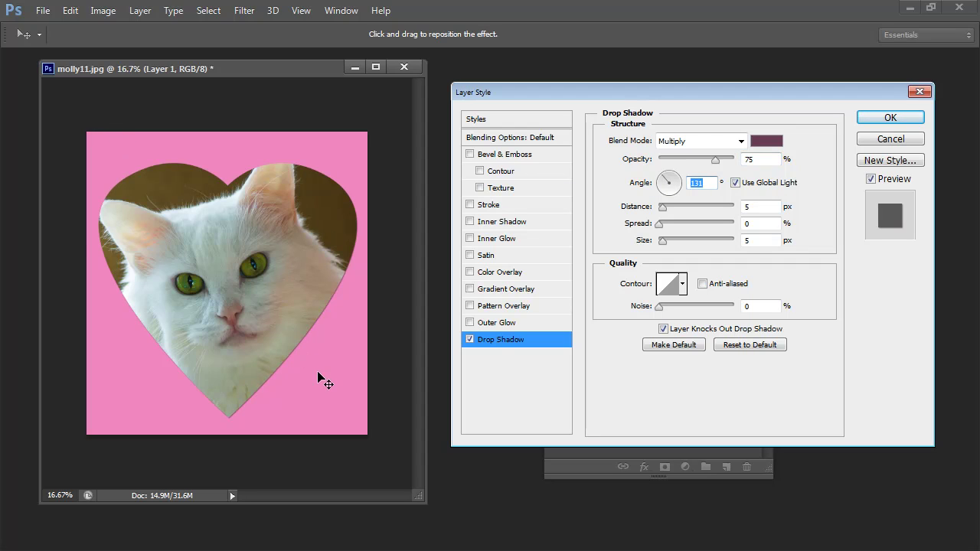
mouse_move(298, 331)
left_mouse_down()
mouse_move(298, 359)
mouse_move(330, 332)
mouse_move(265, 328)
mouse_move(289, 290)
mouse_move(313, 354)
mouse_move(316, 334)
mouse_move(311, 328)
mouse_move(317, 345)
mouse_move(305, 344)
mouse_move(320, 345)
mouse_move(308, 344)
left_mouse_up()
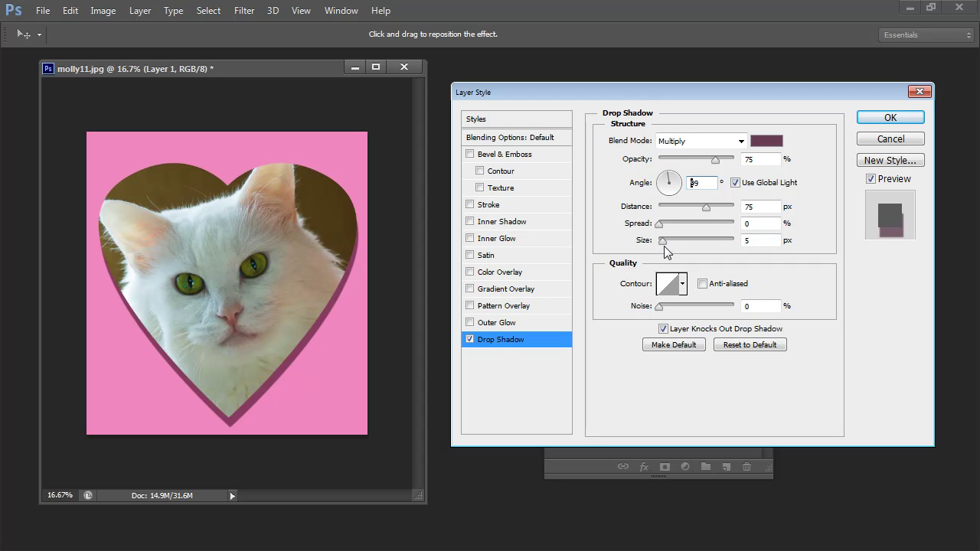
left_click_drag(664, 241, 697, 242)
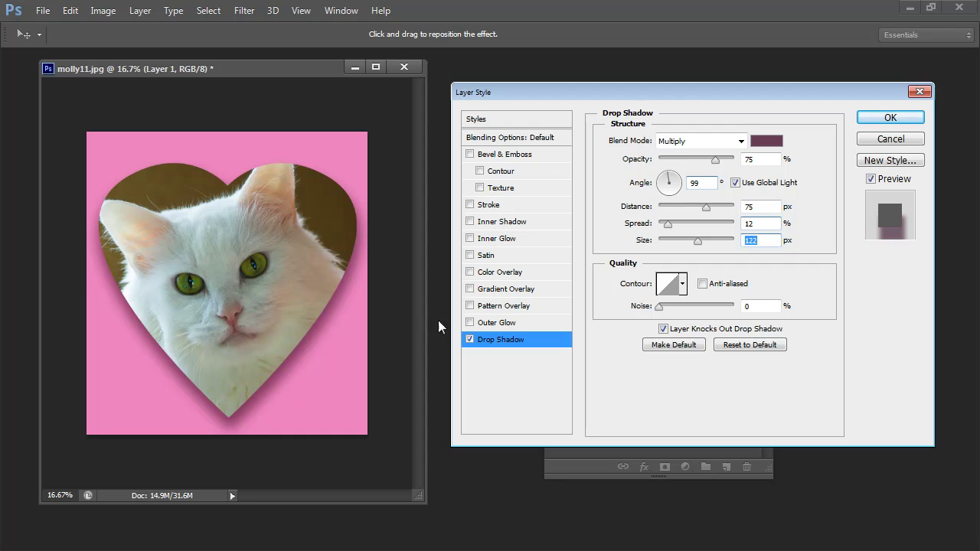
left_click(496, 242)
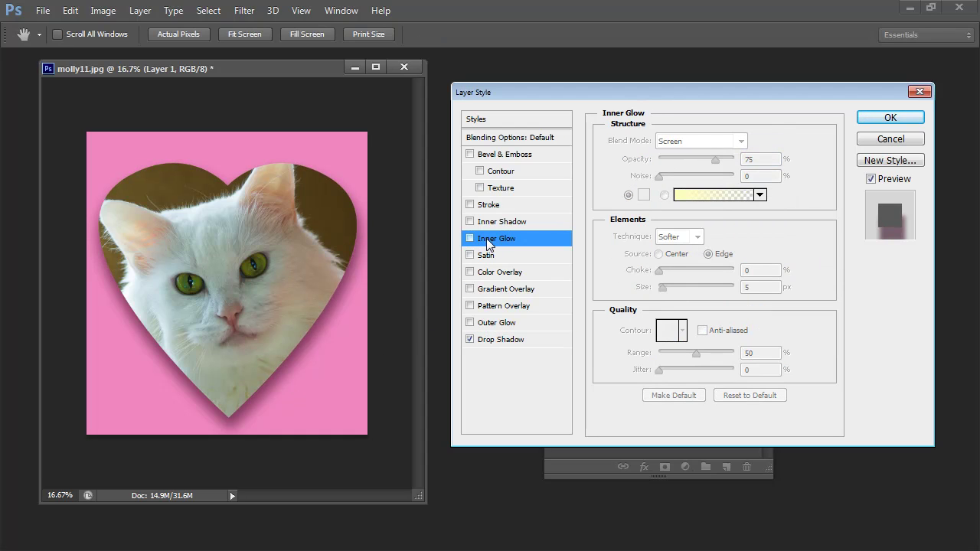
Give the inner glow a lightened sampled pink, choke 2%, size 100 px, and apply the effects
left_click(643, 195)
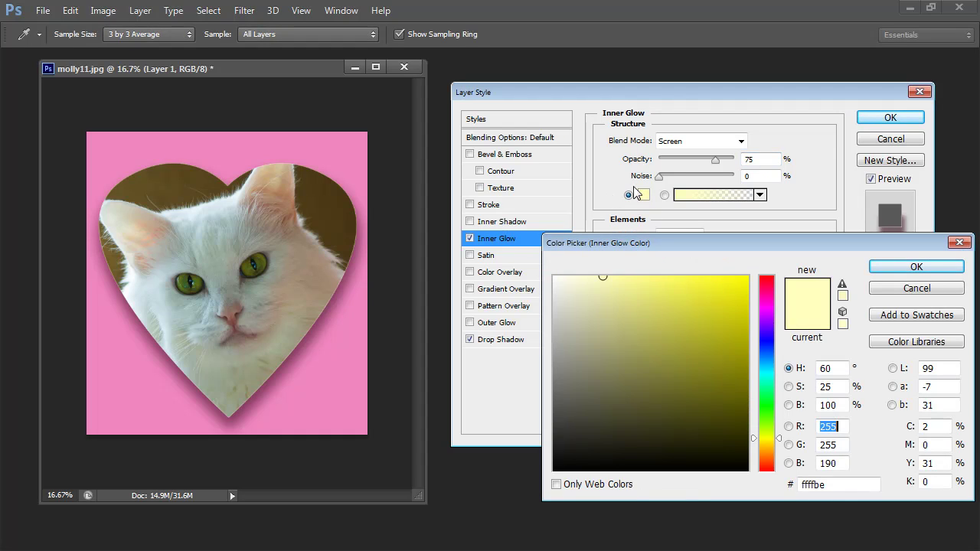
left_click(251, 152)
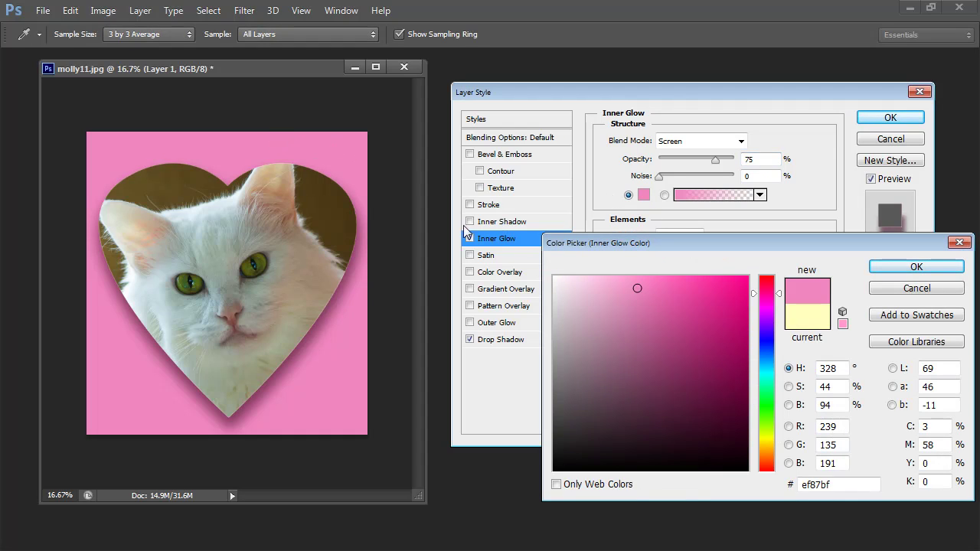
left_click_drag(639, 287, 600, 287)
left_click(914, 268)
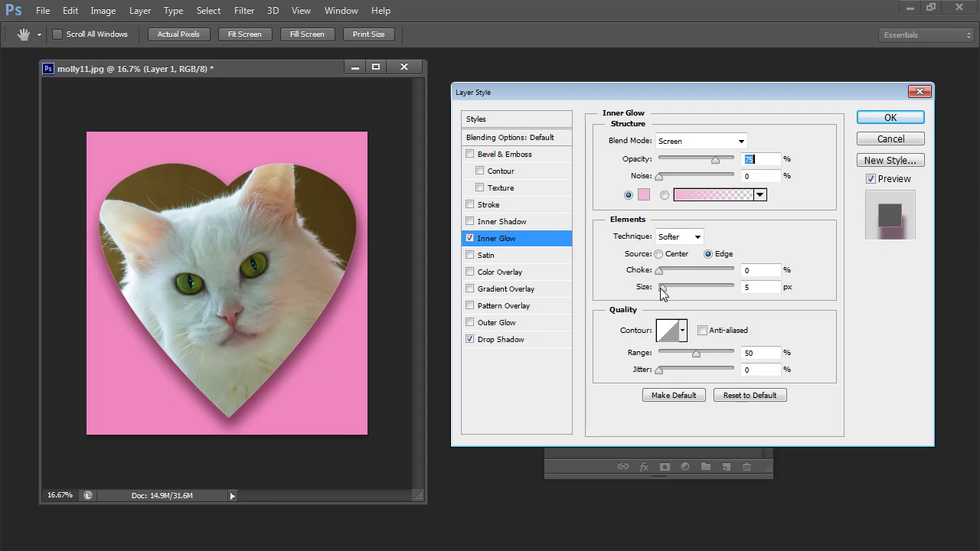
left_click_drag(662, 289, 691, 287)
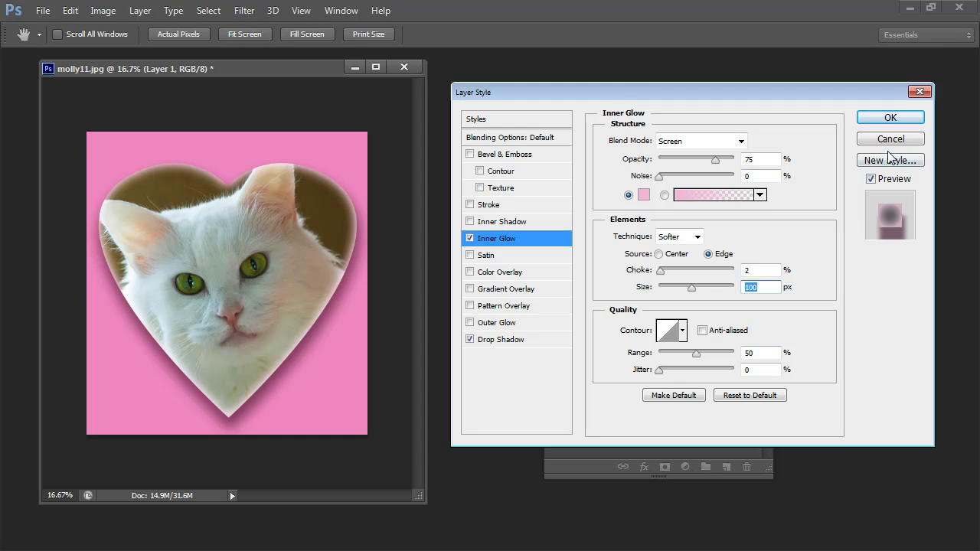
left_click(890, 118)
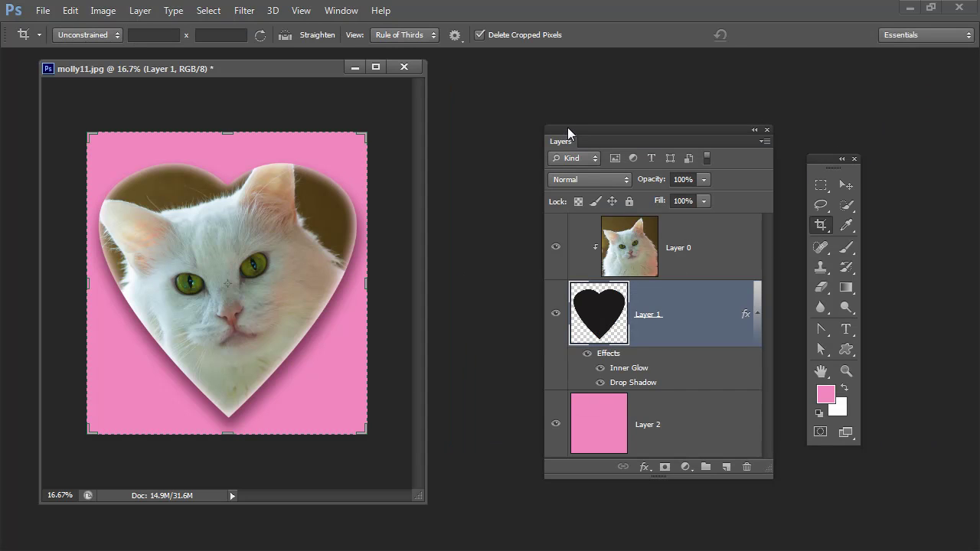
left_click_drag(568, 127, 496, 89)
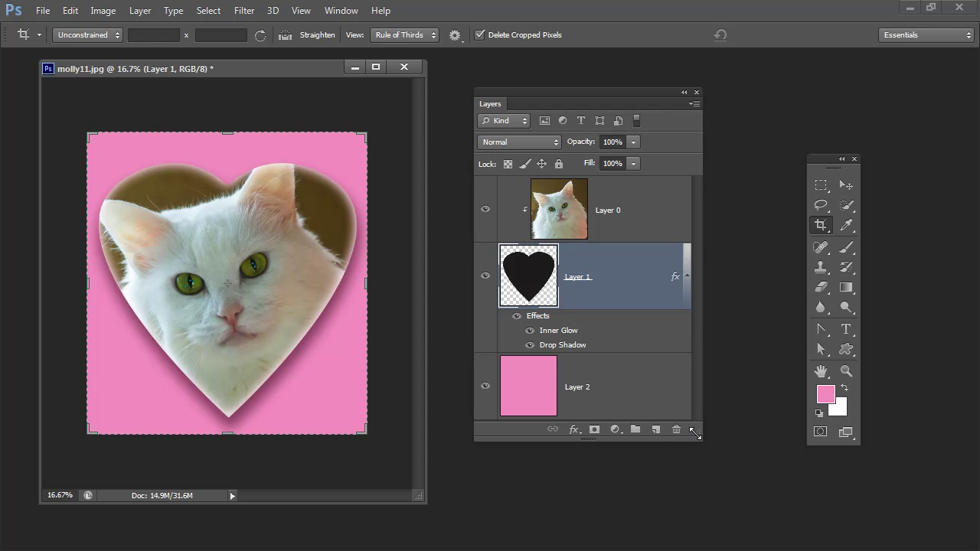
left_click_drag(696, 436, 711, 467)
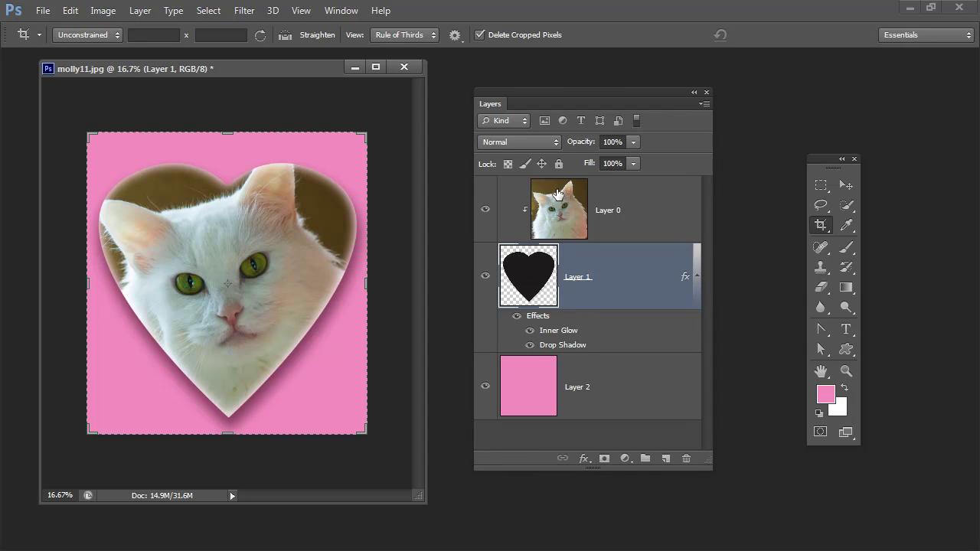
left_click(555, 212)
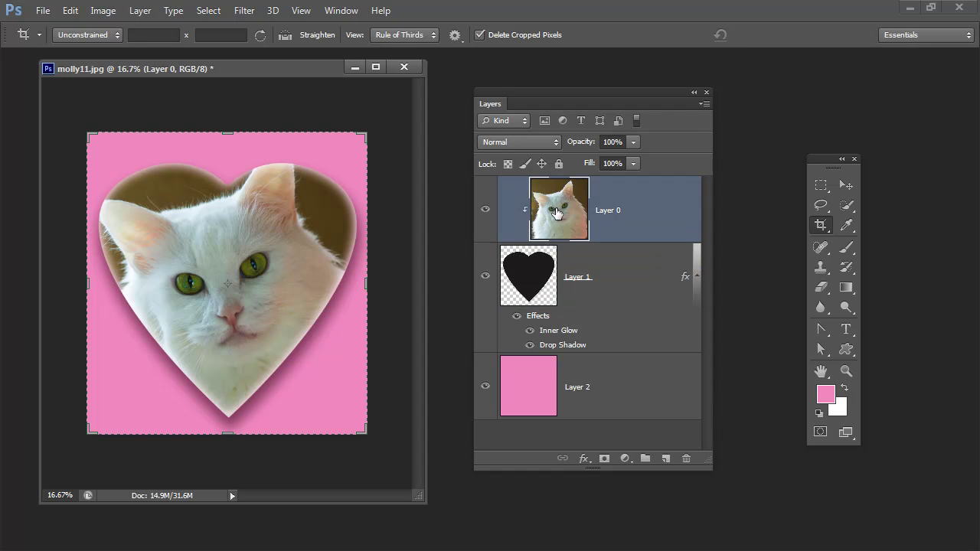
left_click(140, 11)
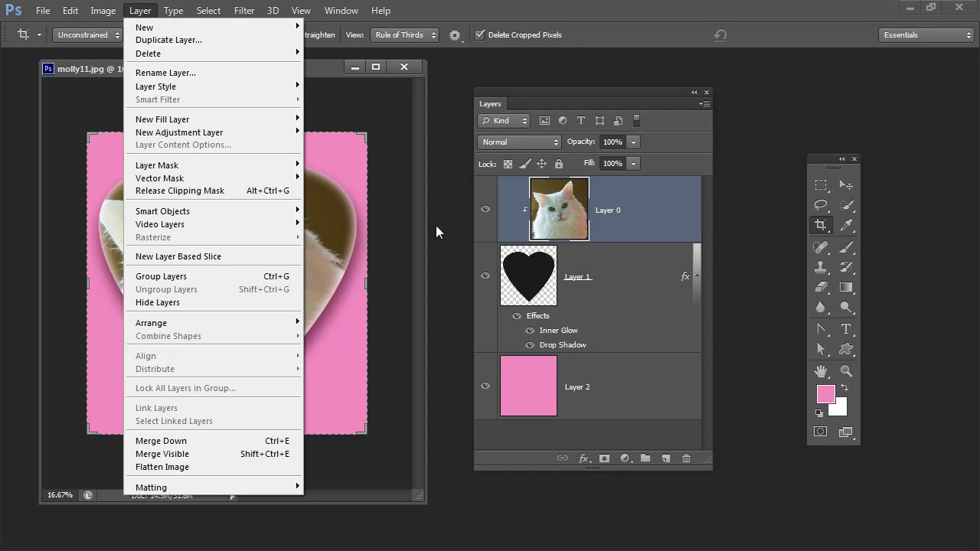
left_click(625, 223)
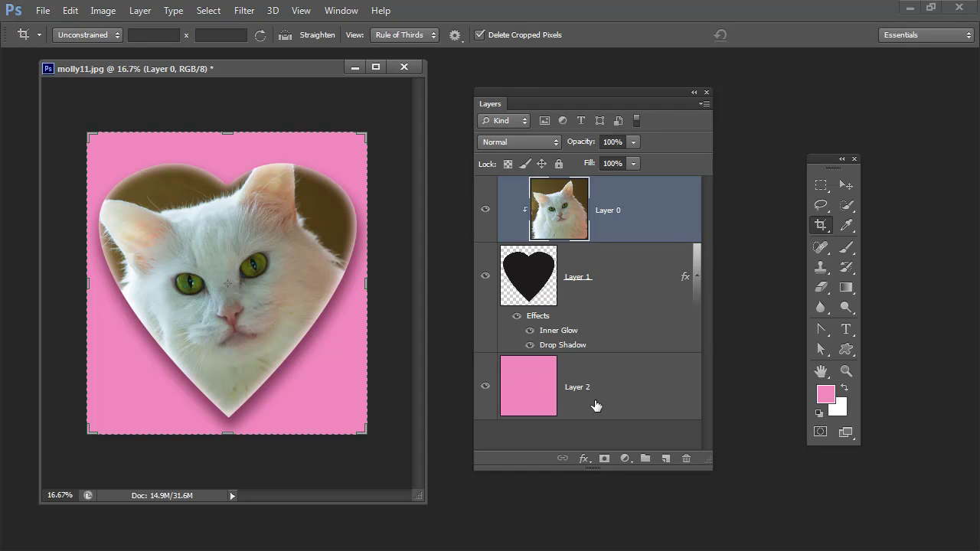
left_click(645, 374)
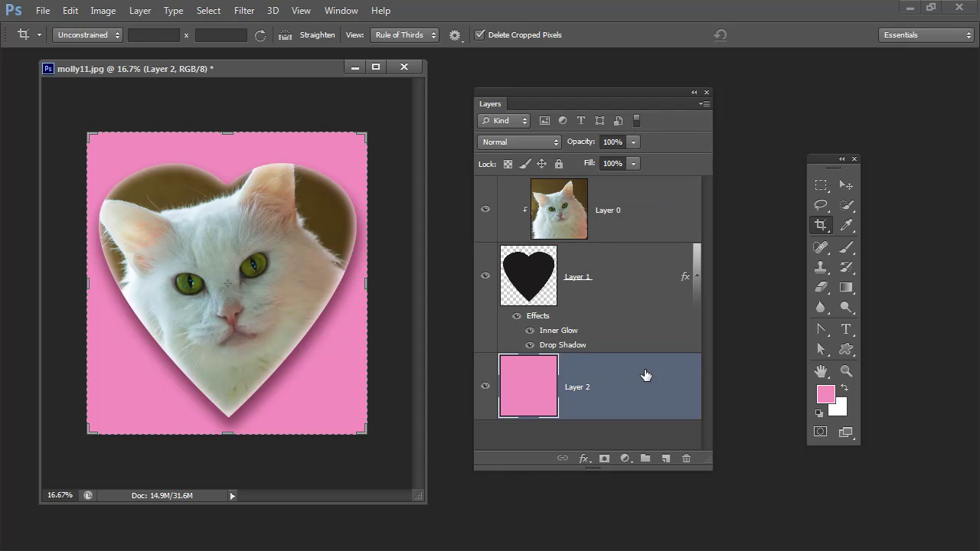